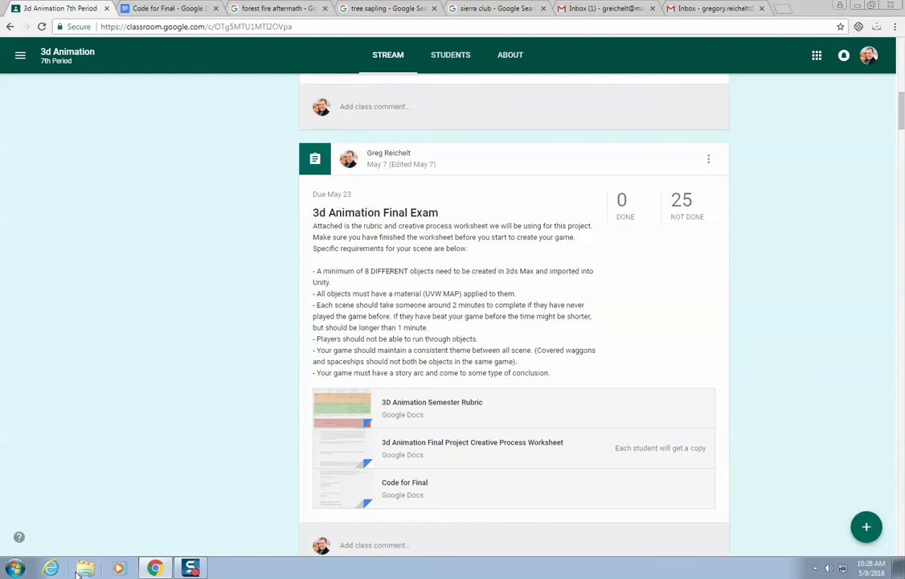
Step: Delete the maze game folder from the U: network drive and close the file window
left_click(384, 286)
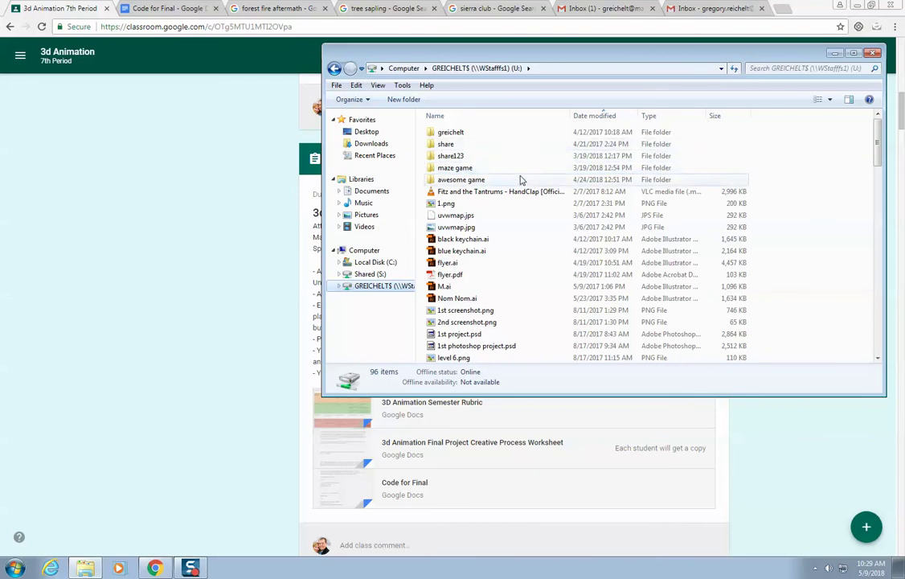
scroll(842, 282, "down", 7)
scroll(842, 283, "down", 15)
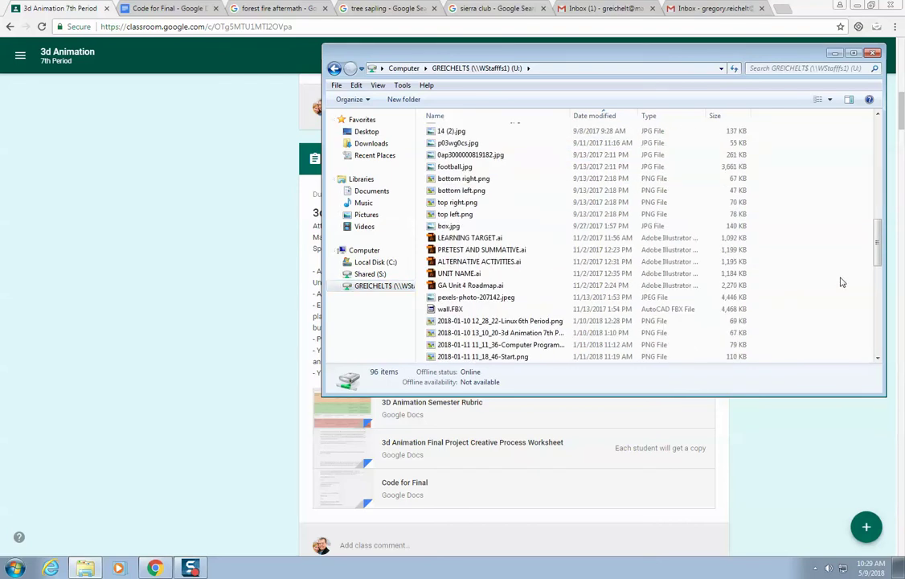
scroll(842, 282, "up", 20)
scroll(487, 239, "down", 5)
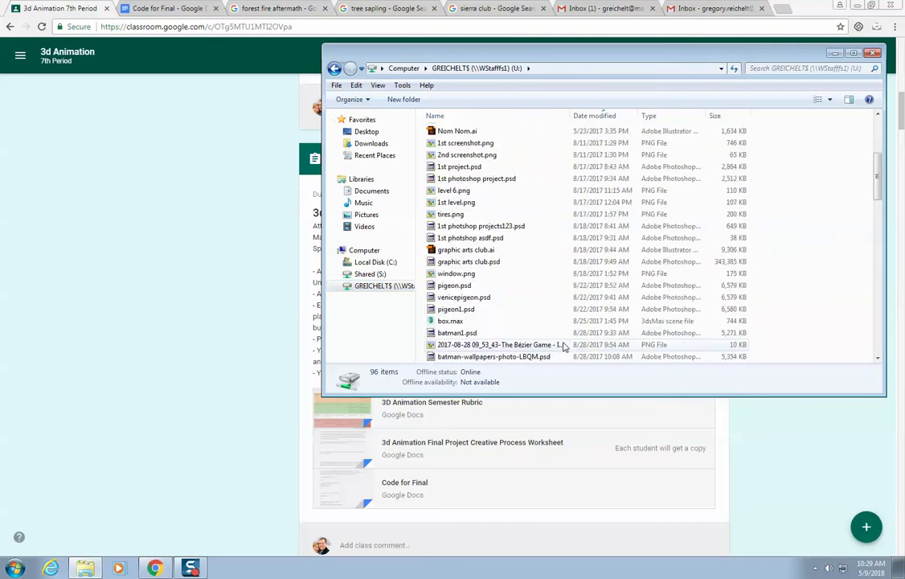
scroll(560, 210, "up", 2)
scroll(531, 216, "up", 3)
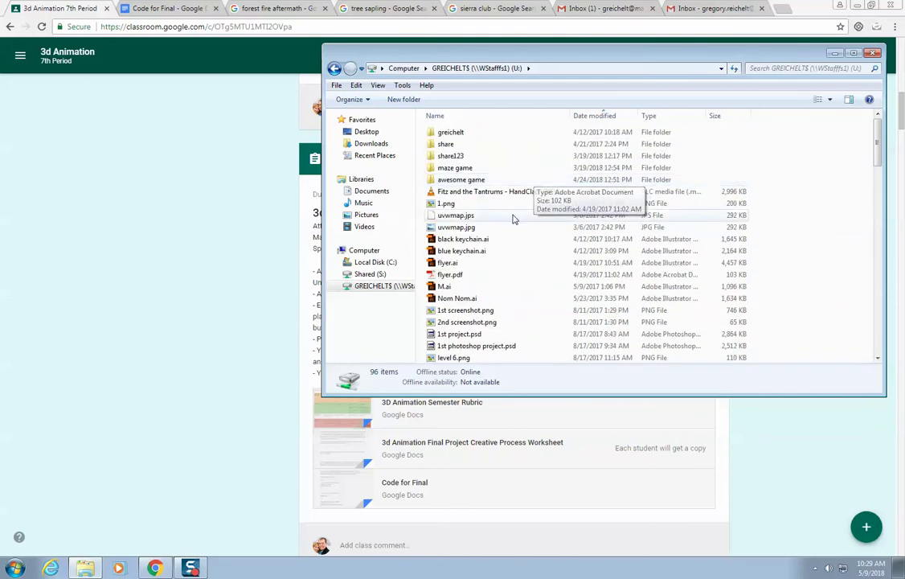
left_click(504, 171)
key("Delete")
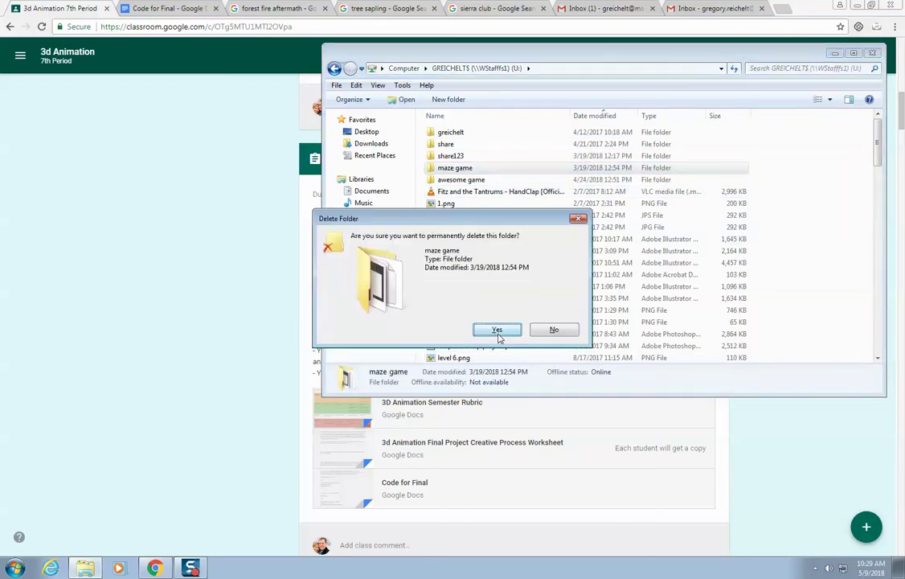
left_click(497, 330)
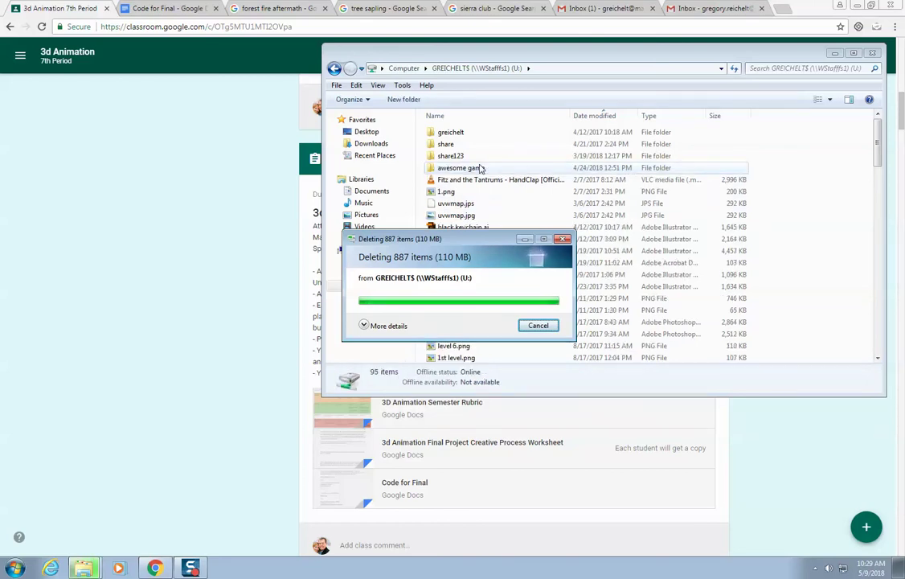
left_click(874, 53)
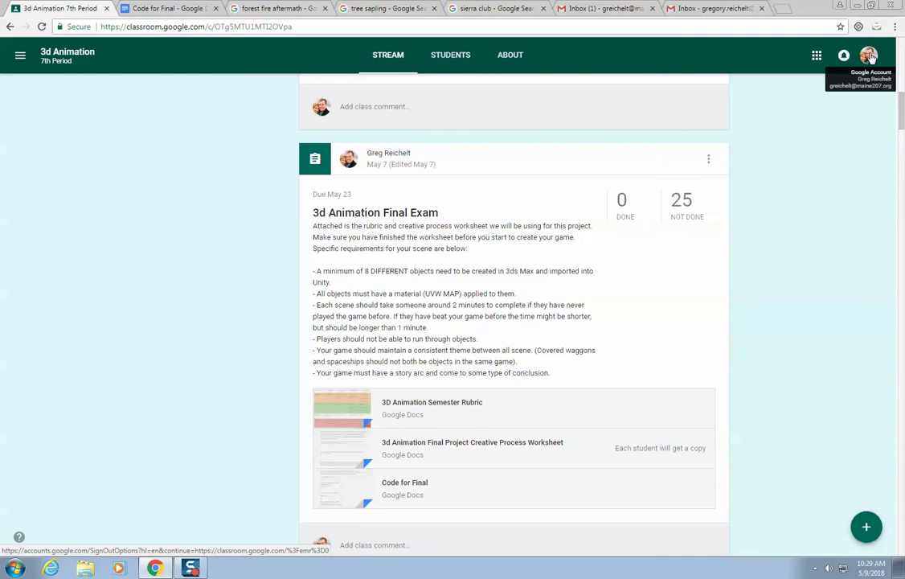
Step: Launch Unity from the installed programs and dismiss its welcome window
key("super")
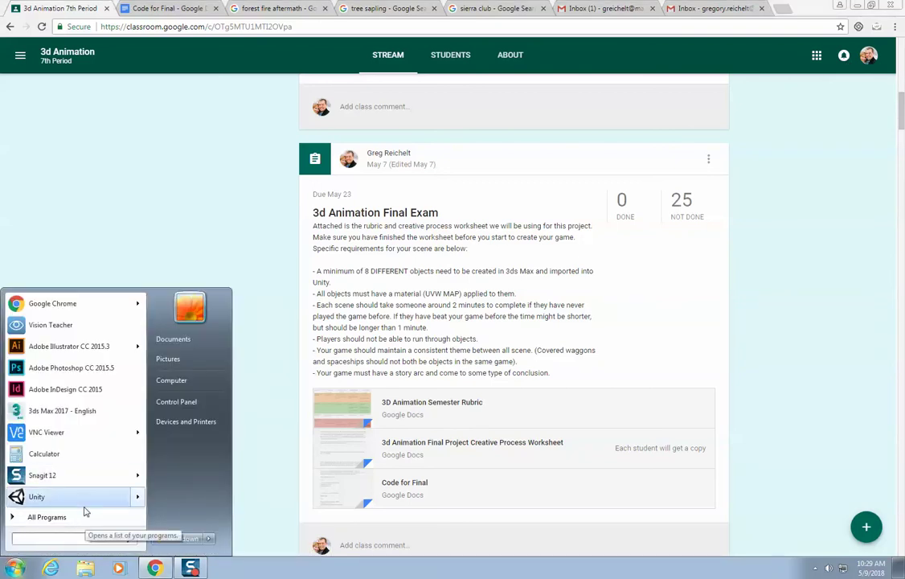
left_click(47, 517)
scroll(103, 428, "down", 3)
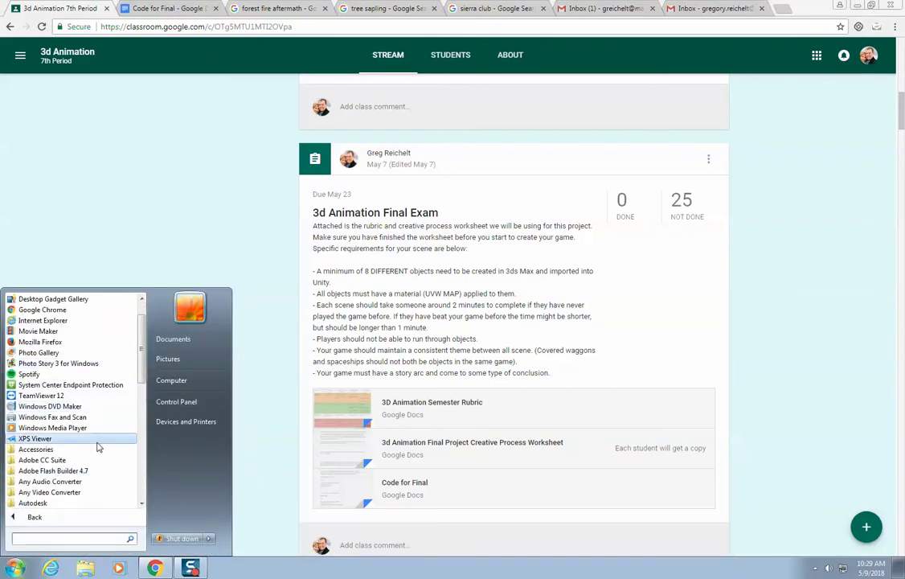
left_click(79, 480)
scroll(77, 483, "down", 8)
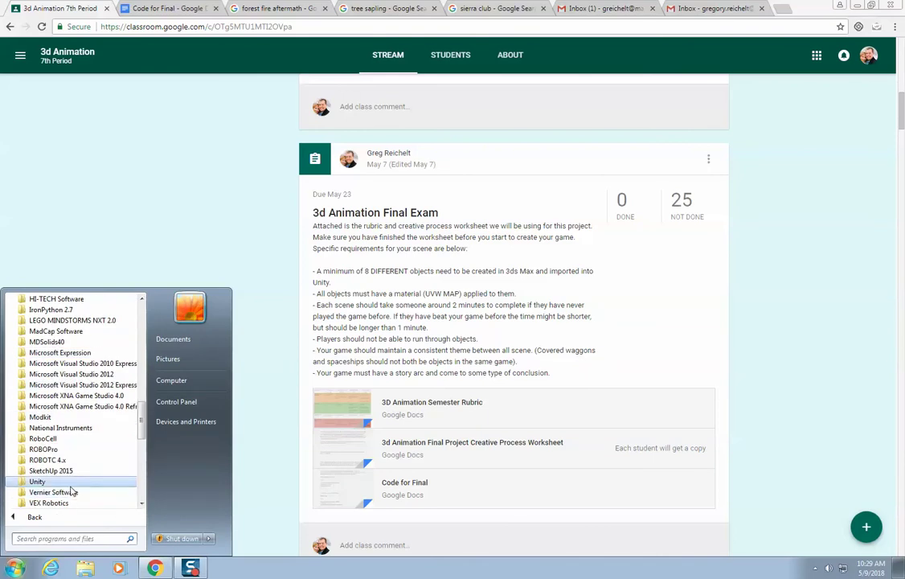
left_click(70, 485)
left_click(69, 501)
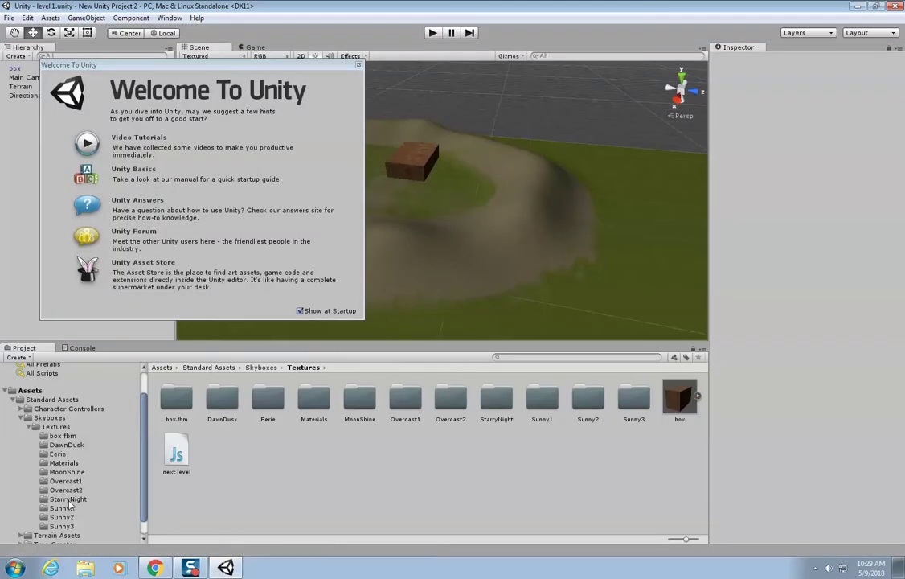
left_click(359, 64)
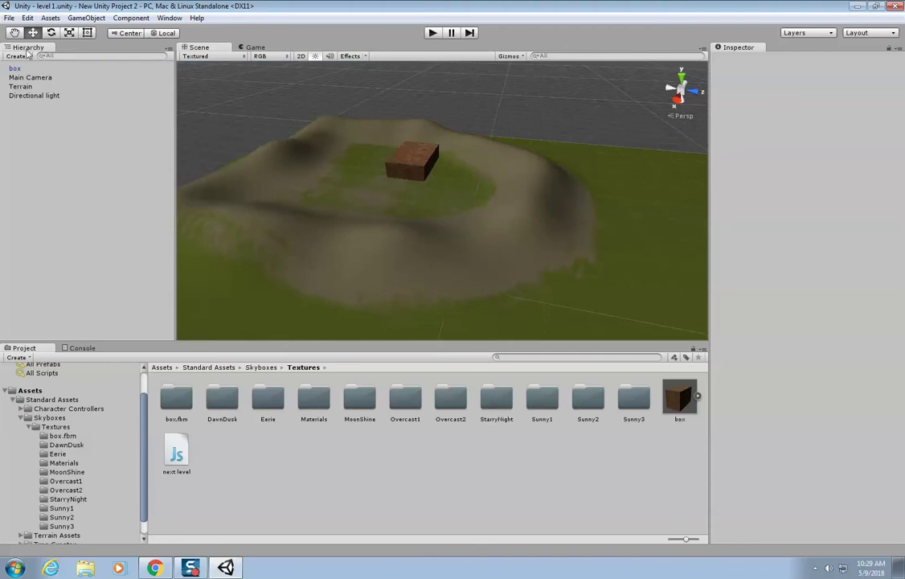
Step: Start a new project and browse to the U: network drive for its location
left_click(9, 19)
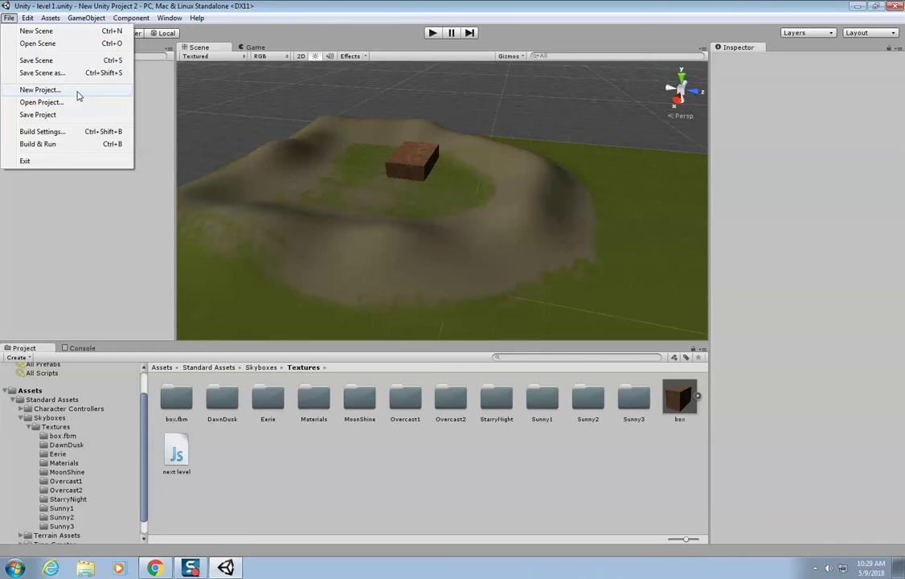
left_click(170, 492)
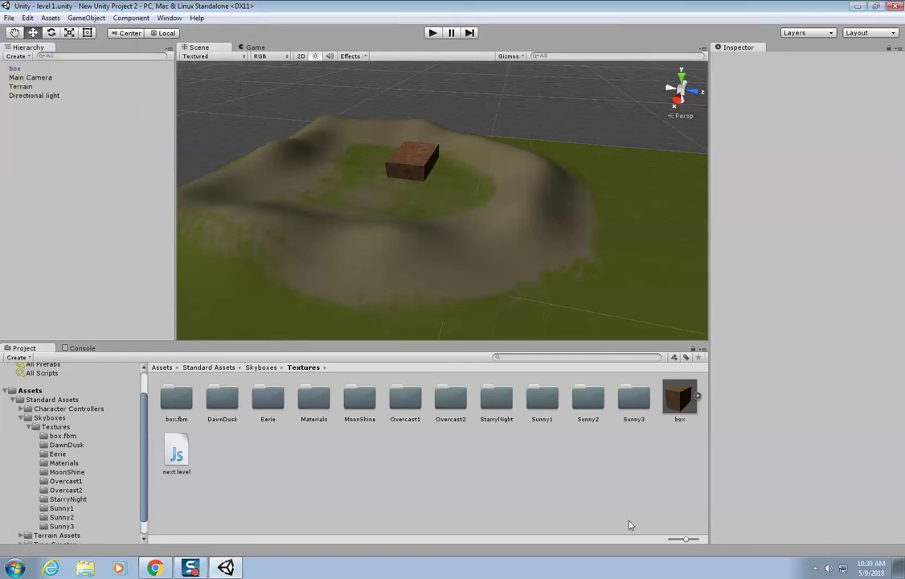
left_click(9, 17)
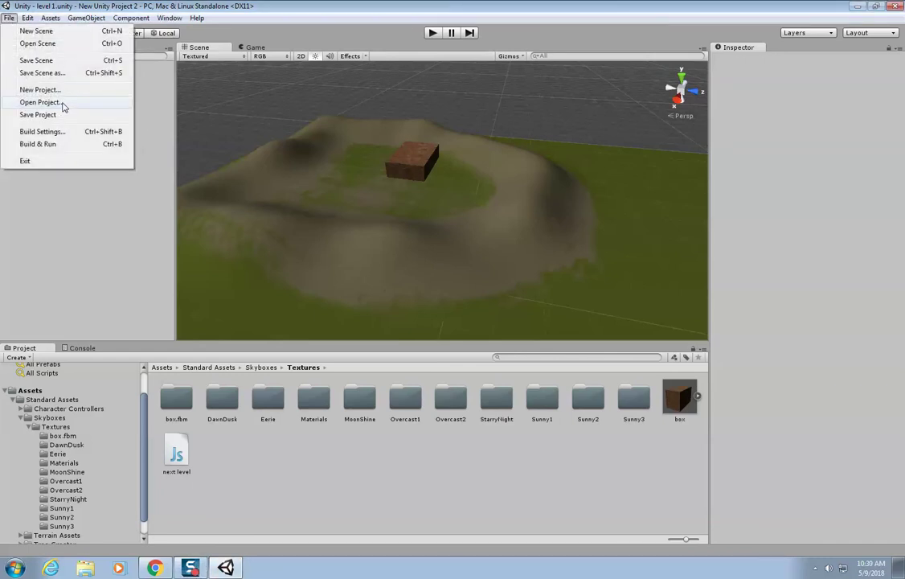
left_click(40, 90)
left_click(570, 233)
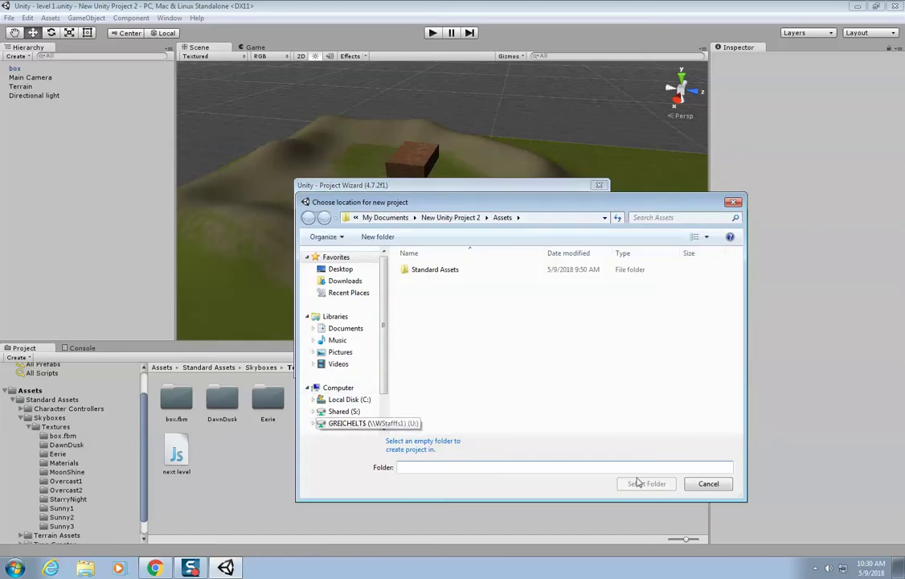
left_click(708, 484)
left_click(567, 233)
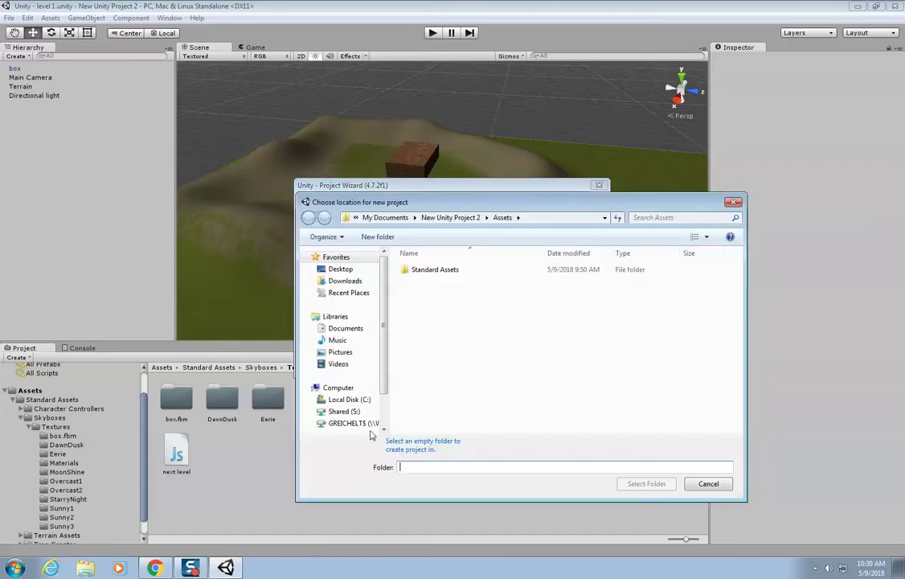
left_click(351, 423)
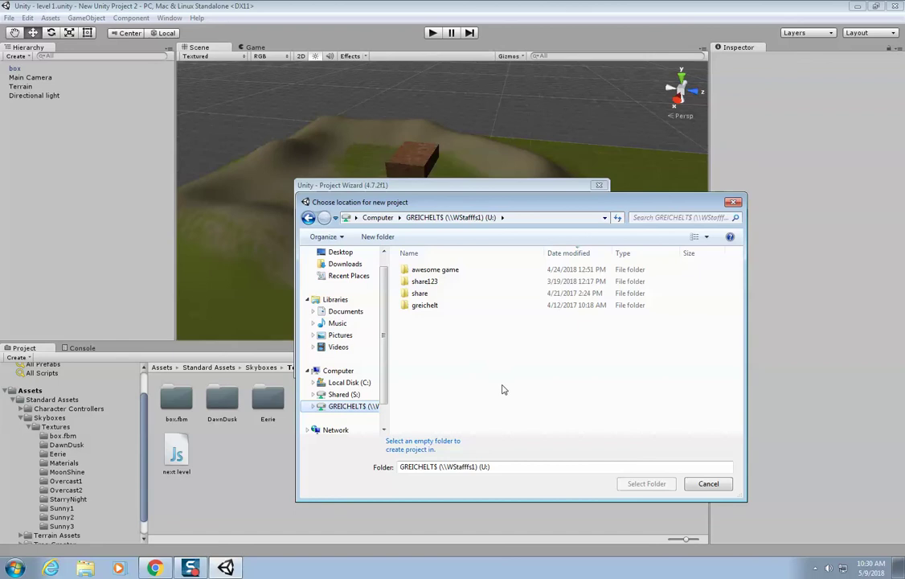
Step: Create a folder named FINAL on the U: drive and choose it as the project location
right_click(396, 300)
left_click(491, 346)
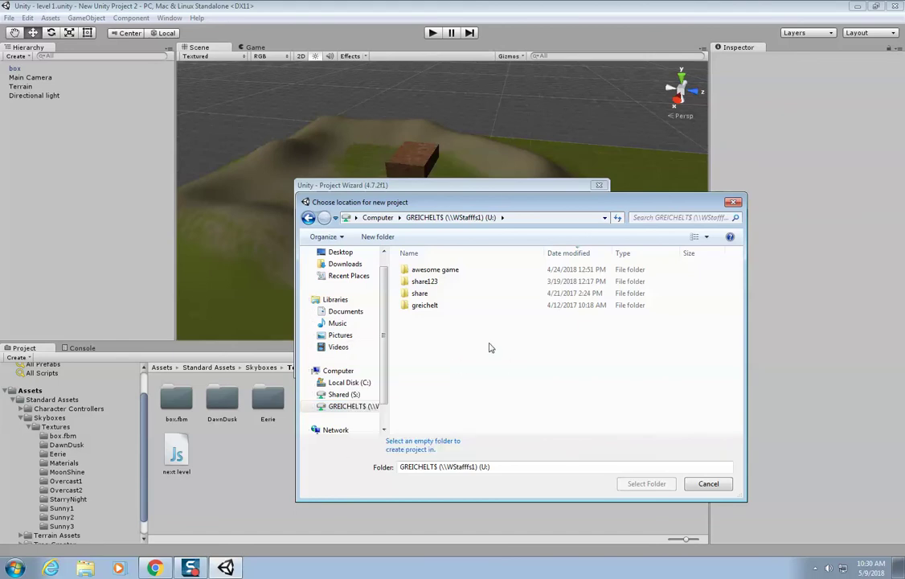
left_click(388, 237)
type("FINAL")
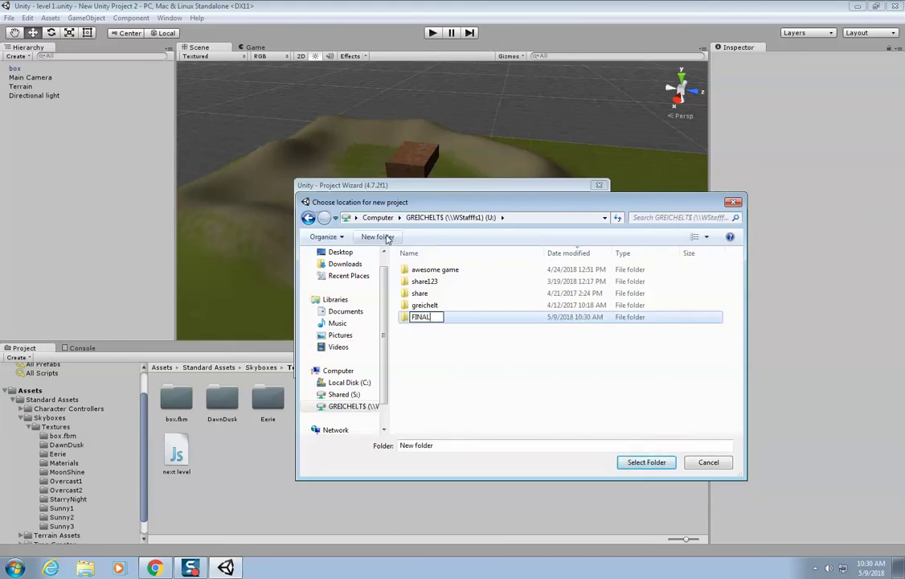
key("Return")
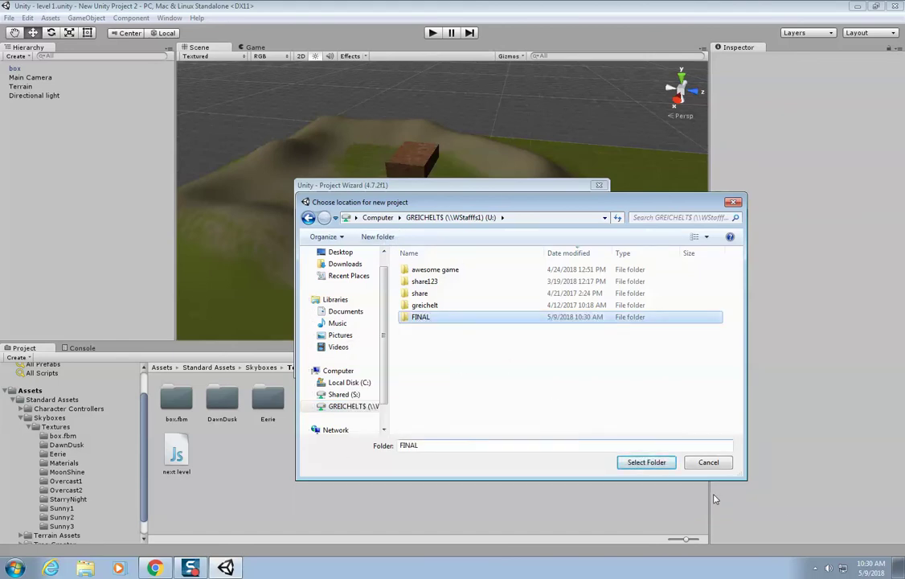
left_click(647, 462)
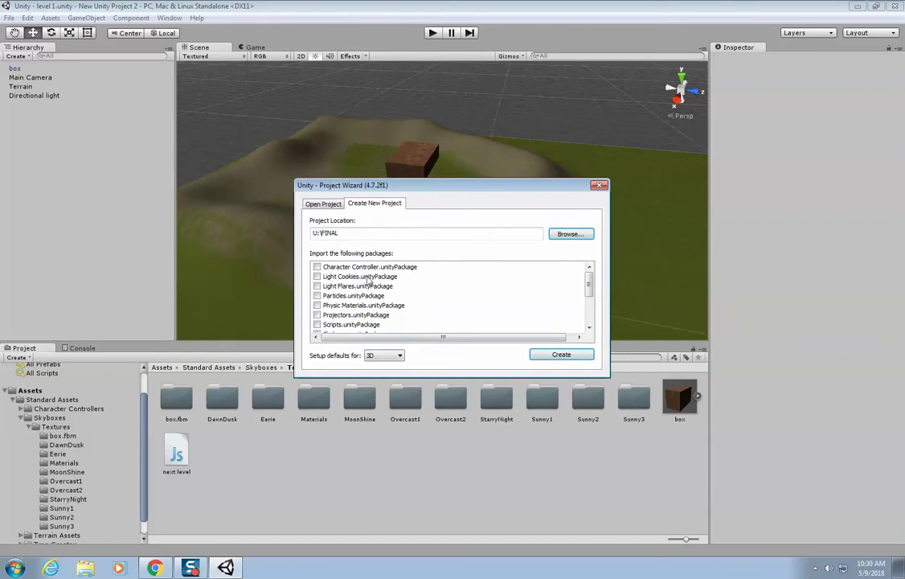
Step: Create the project with the Character Controller, Skyboxes, Terrain Assets, Tree Creator and Water (Basic) packages
left_click(317, 267)
left_click_drag(589, 292, 589, 308)
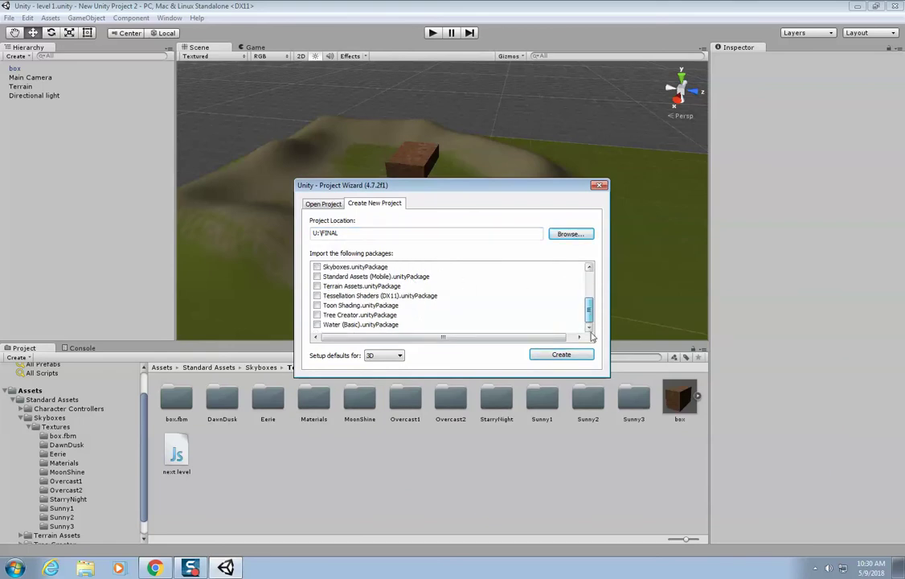
left_click(318, 325)
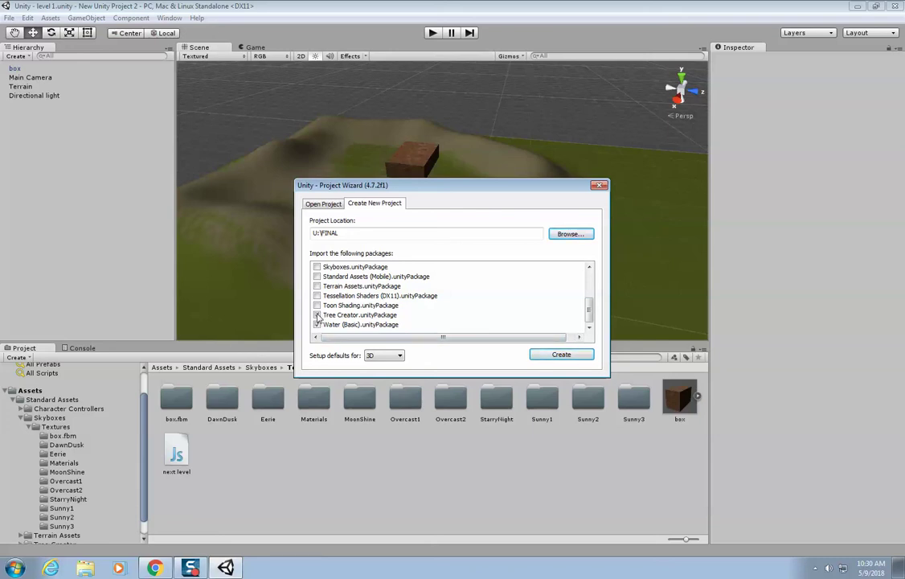
left_click(318, 324)
left_click(318, 267)
scroll(366, 308, "up", 1)
scroll(372, 312, "up", 1)
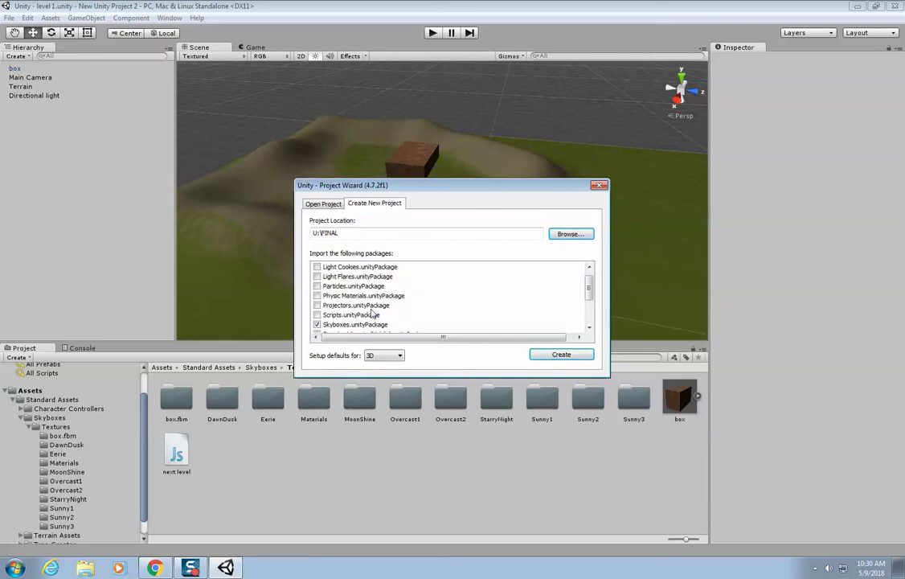
scroll(373, 314, "up", 1)
scroll(373, 314, "down", 3)
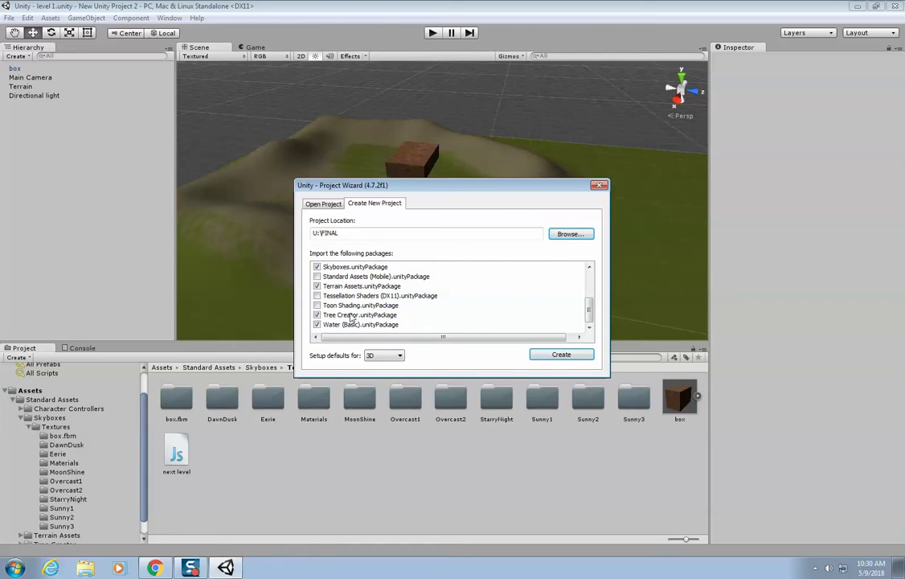
left_click(555, 356)
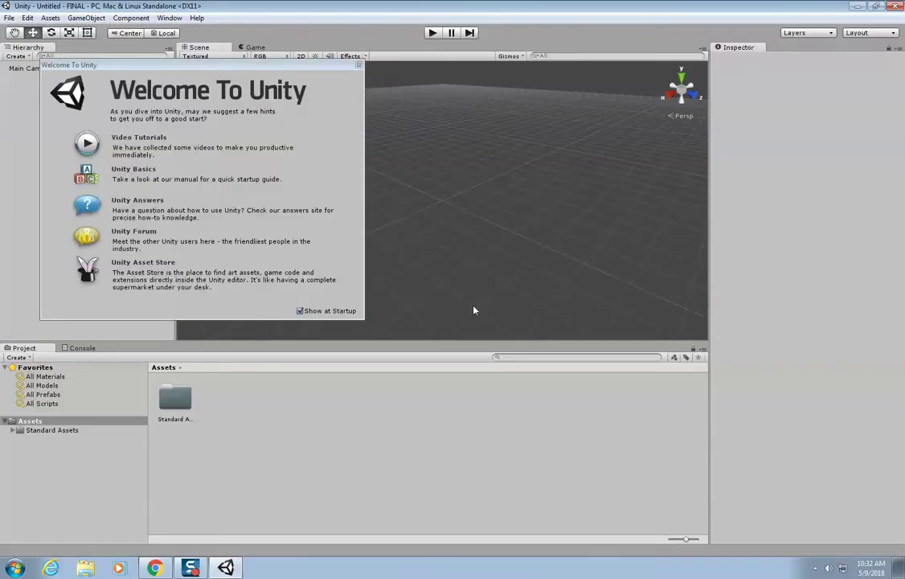
Step: Dismiss the welcome window and save the empty scene as level1 in the project's Assets folder
left_click(359, 64)
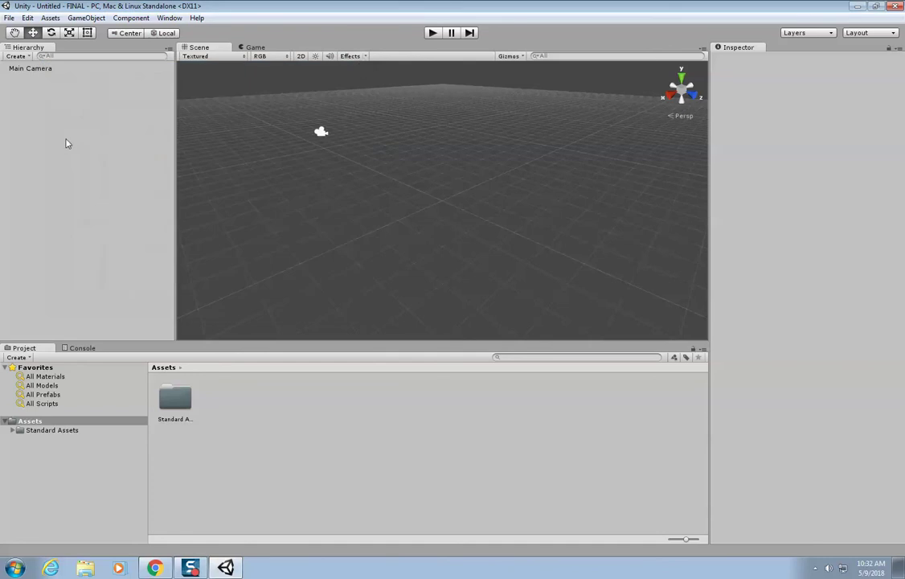
left_click(10, 17)
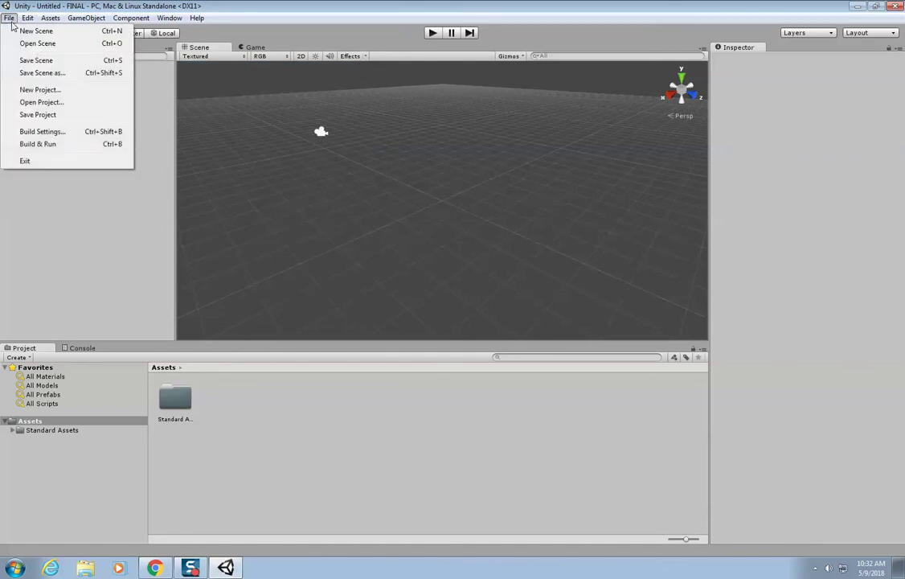
left_click(66, 76)
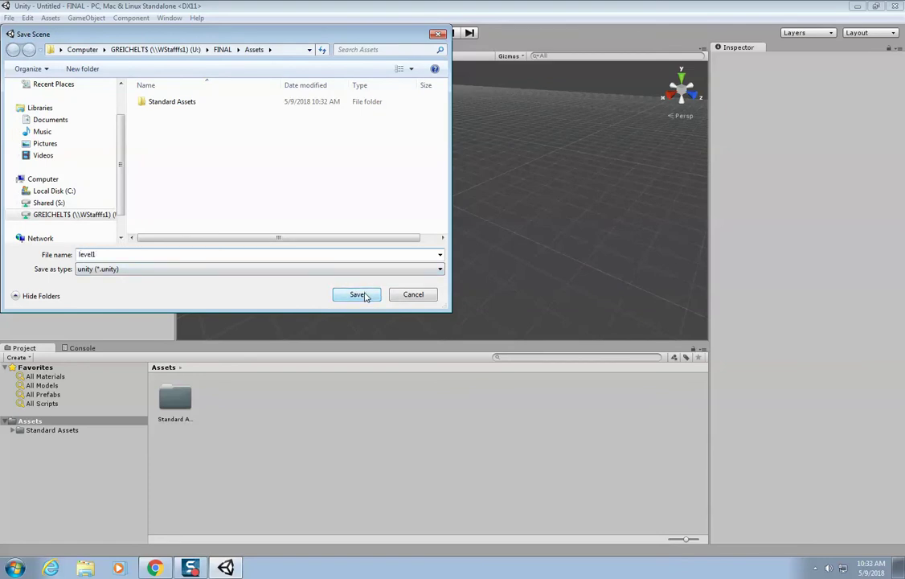
left_click(358, 295)
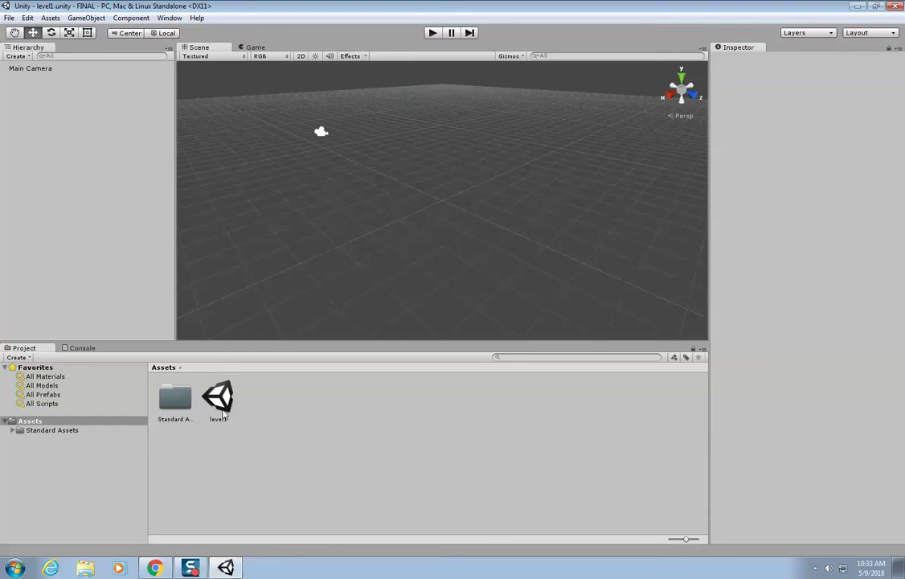
Step: Create a new scene and save it as level2 in the project's Assets folder
left_click(9, 18)
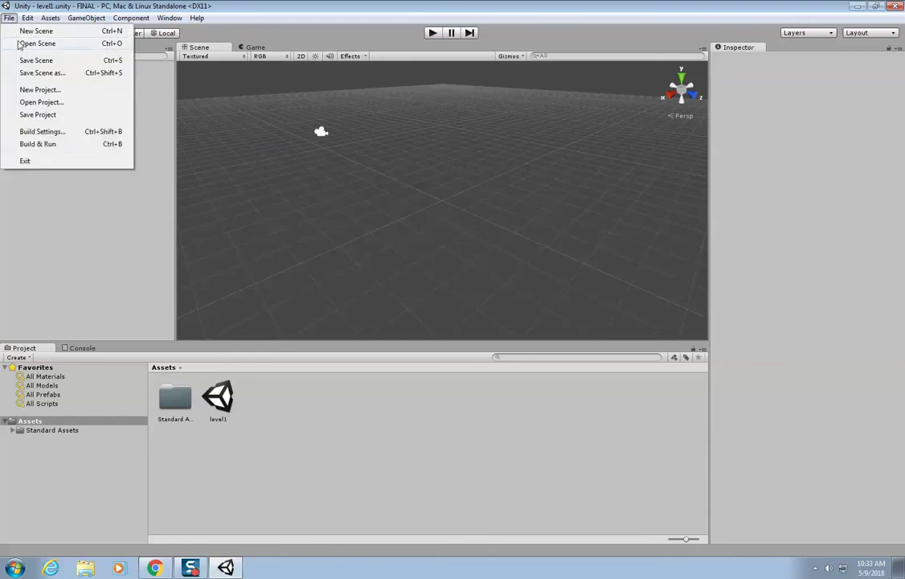
left_click(69, 32)
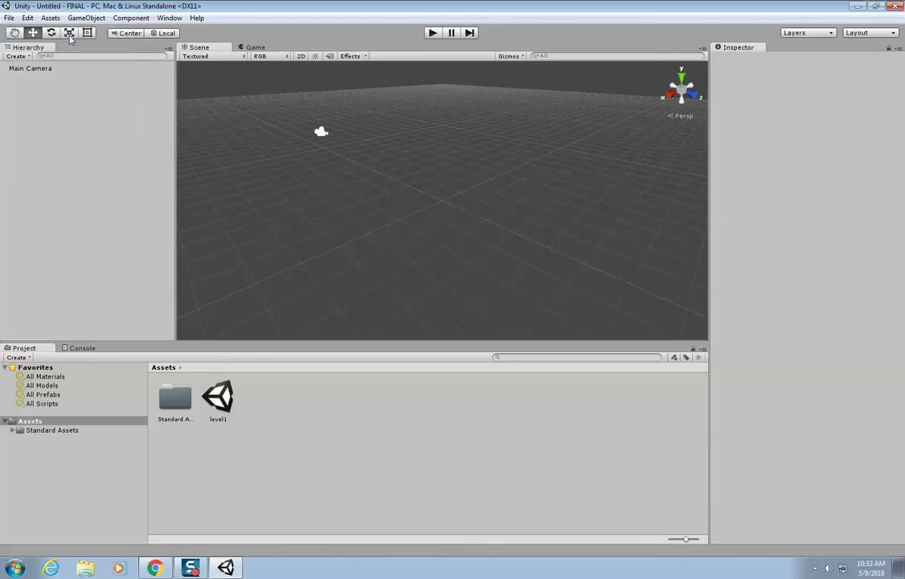
left_click(8, 17)
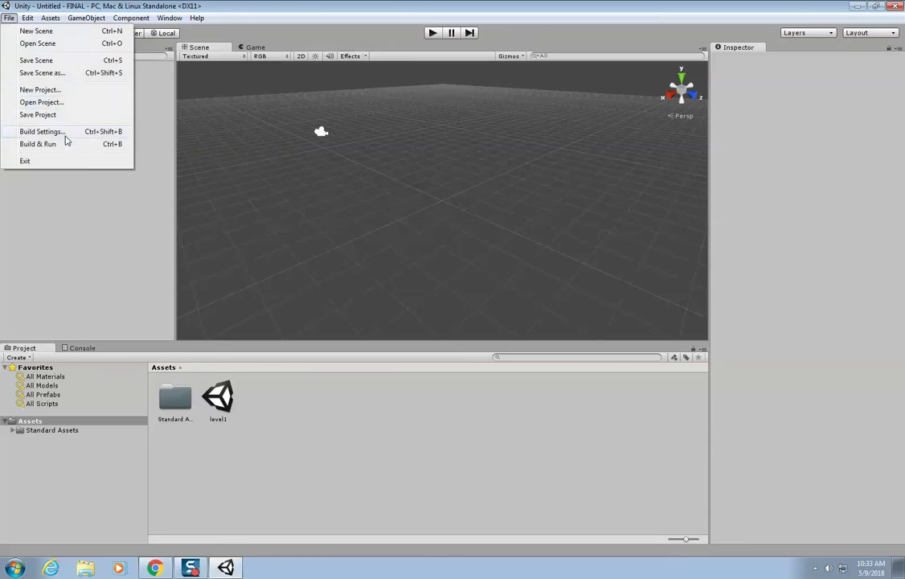
left_click(70, 74)
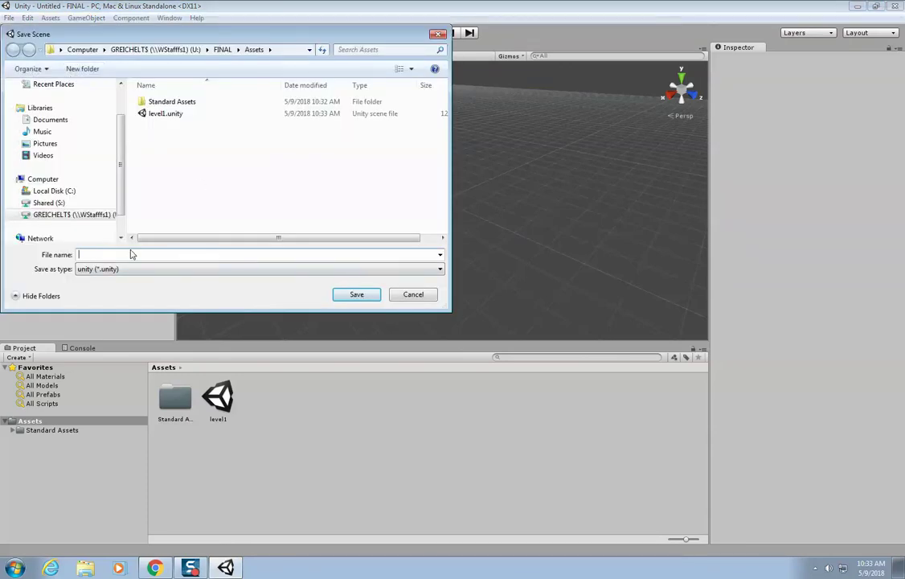
type("level2")
left_click(352, 295)
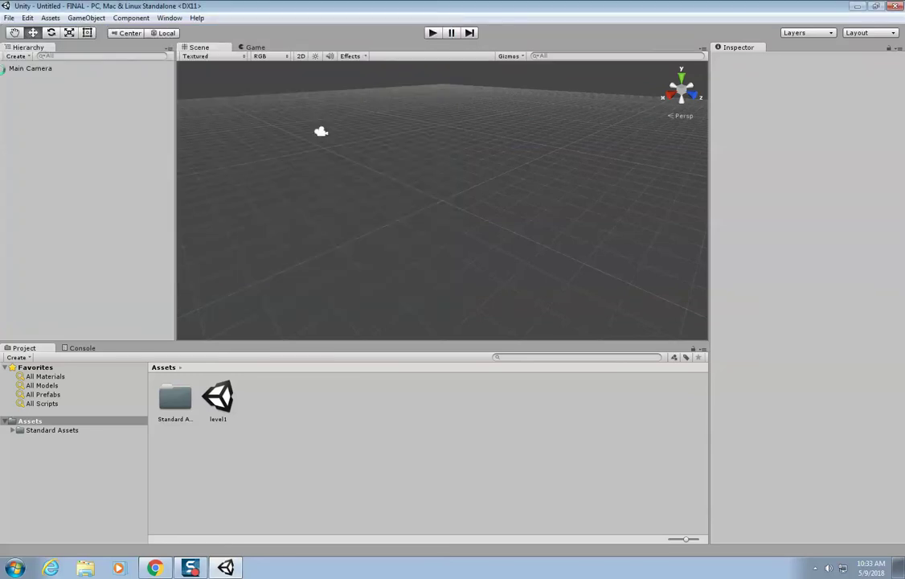
Step: Create another new scene and save it as level3 in the project's Assets folder
left_click(8, 18)
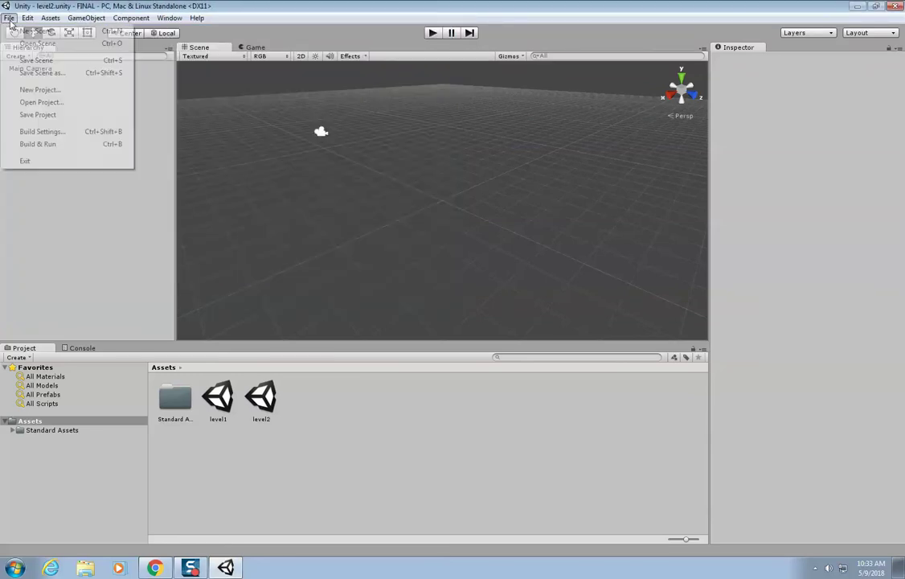
left_click(72, 32)
left_click(9, 18)
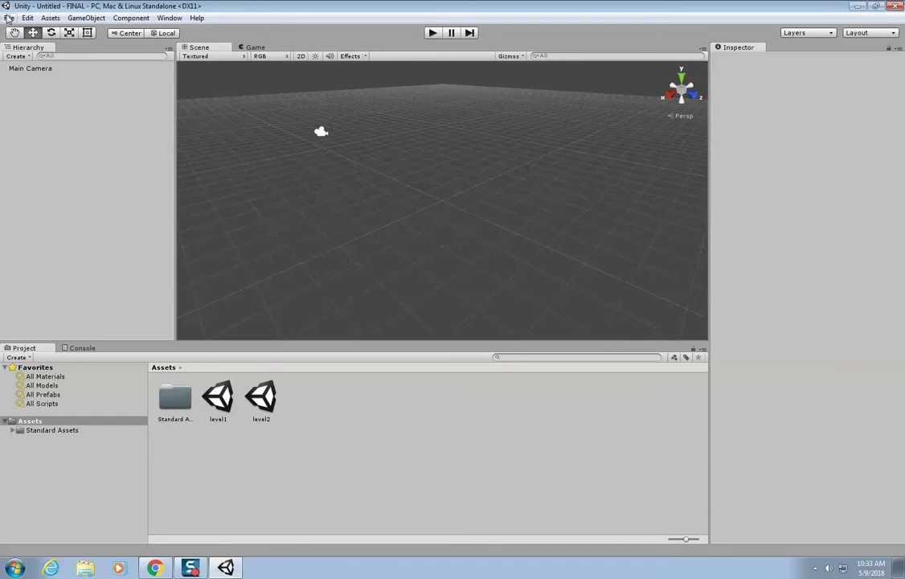
left_click(68, 74)
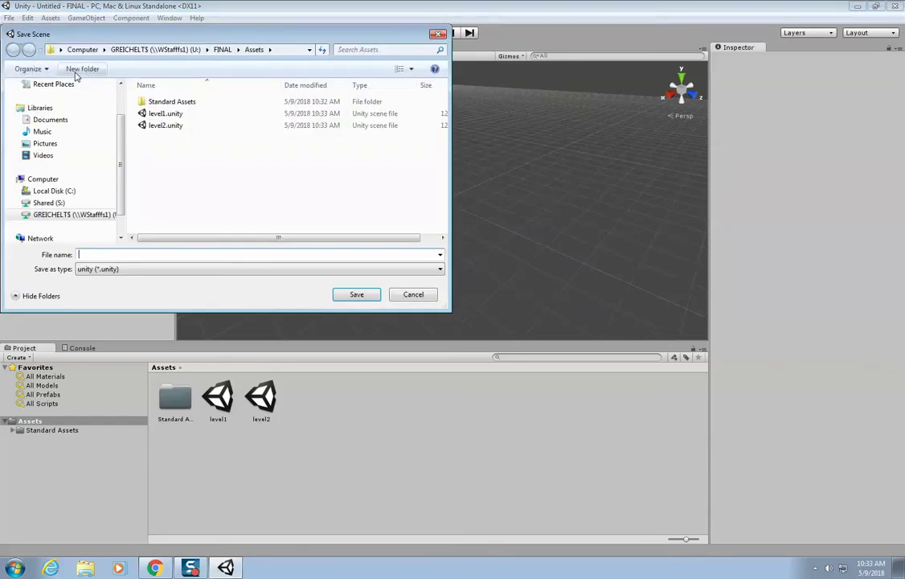
type("level2")
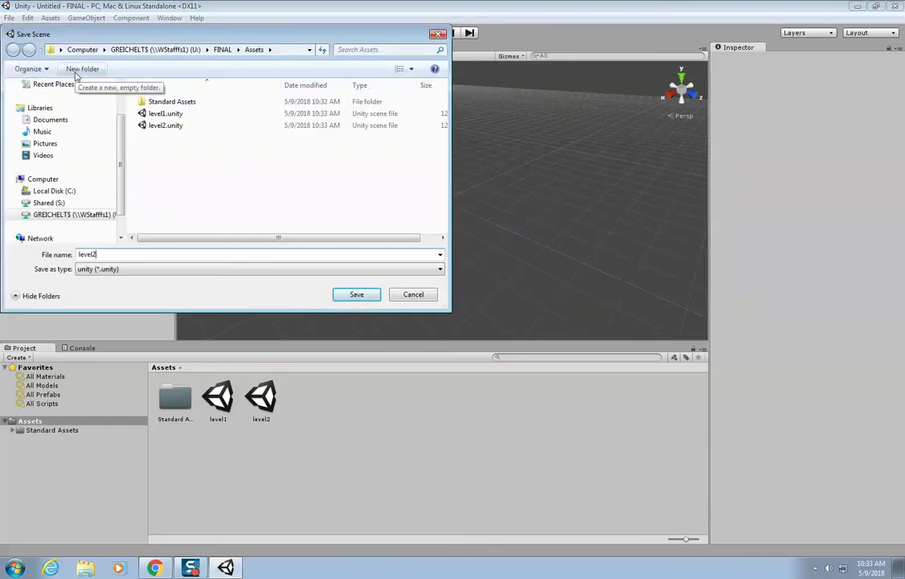
key("BackSpace")
type("3")
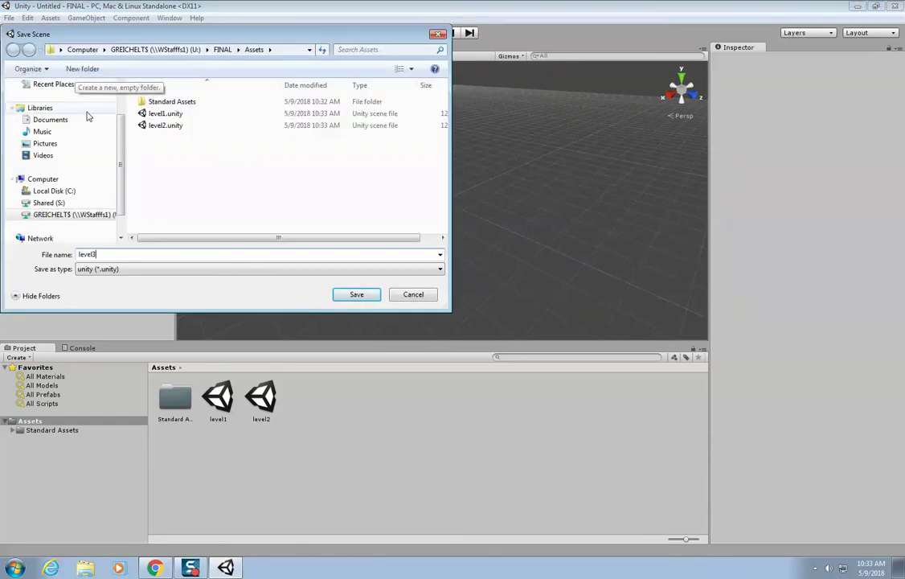
left_click(356, 294)
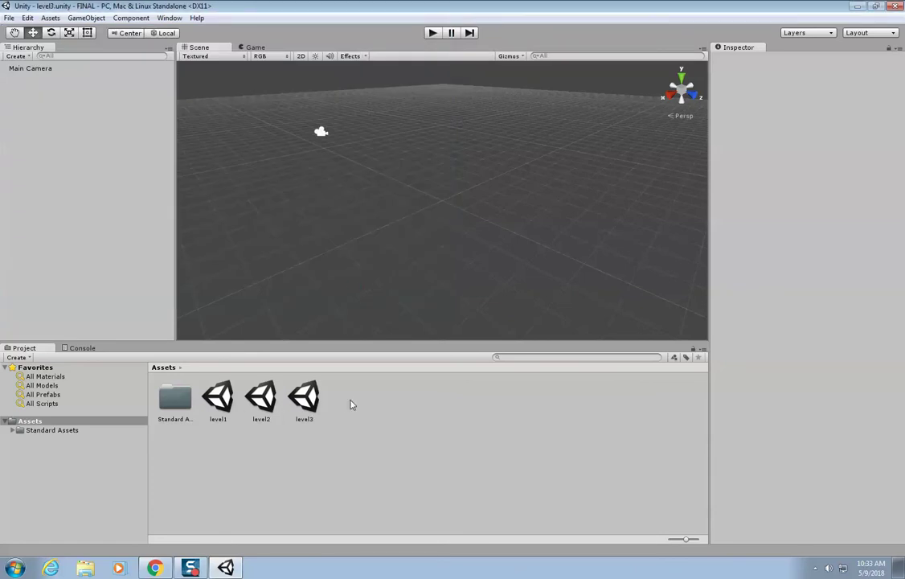
Step: Open the level1 scene and add it to the scenes in the build settings
double_click(219, 398)
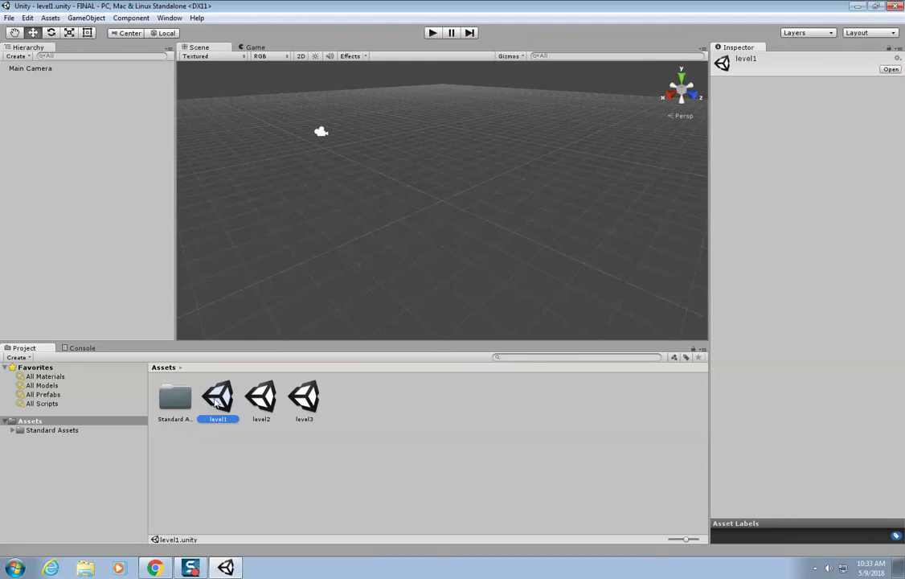
left_click(8, 18)
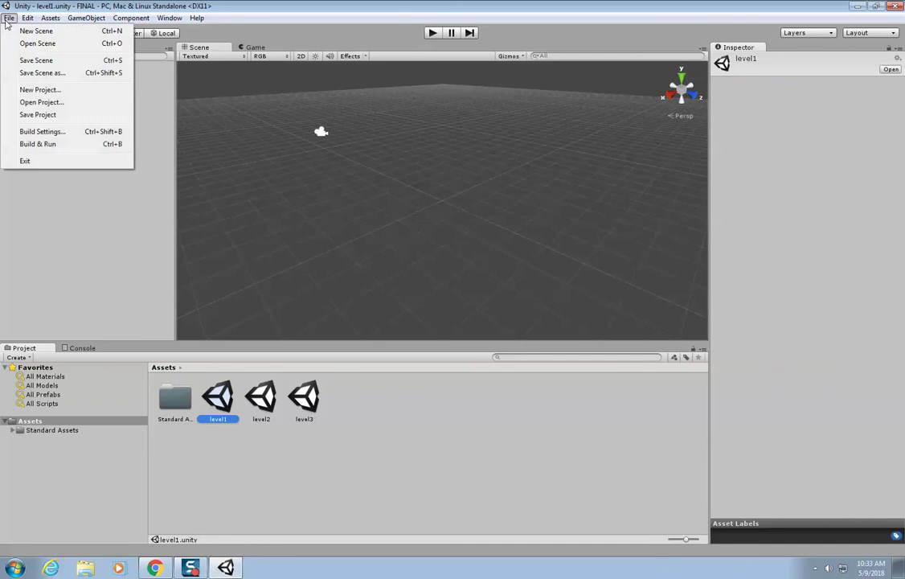
left_click(52, 131)
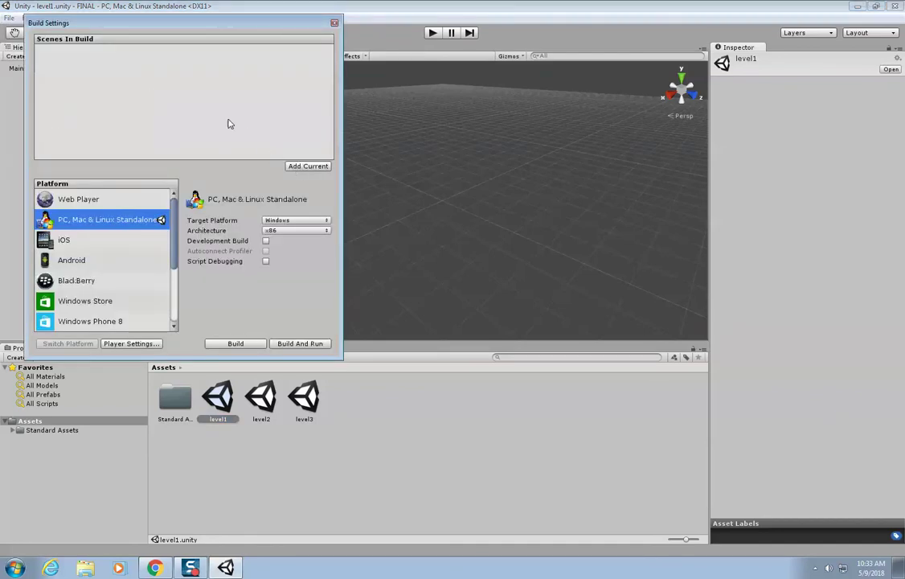
left_click(308, 165)
left_click(334, 23)
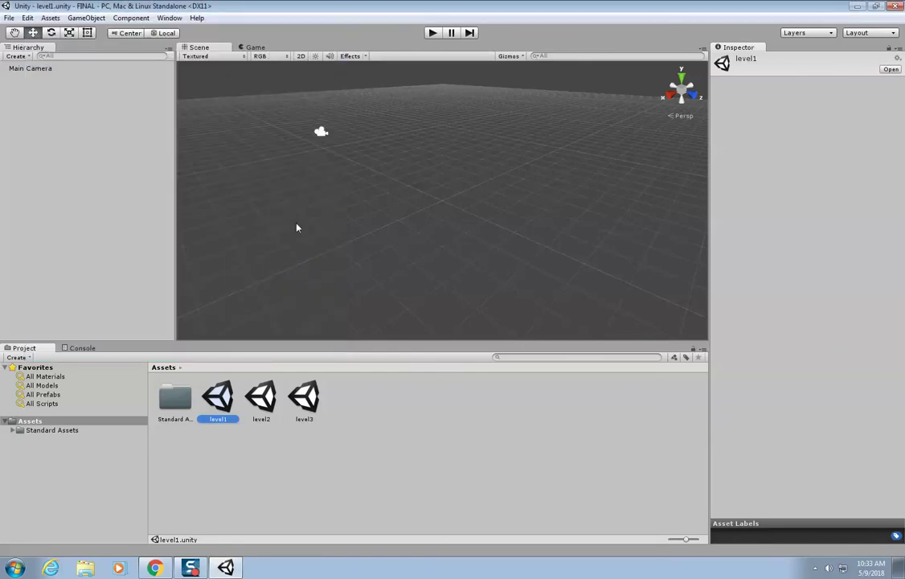
Step: Open the level2 scene and add it to the build's scene list after level1
left_click(263, 402)
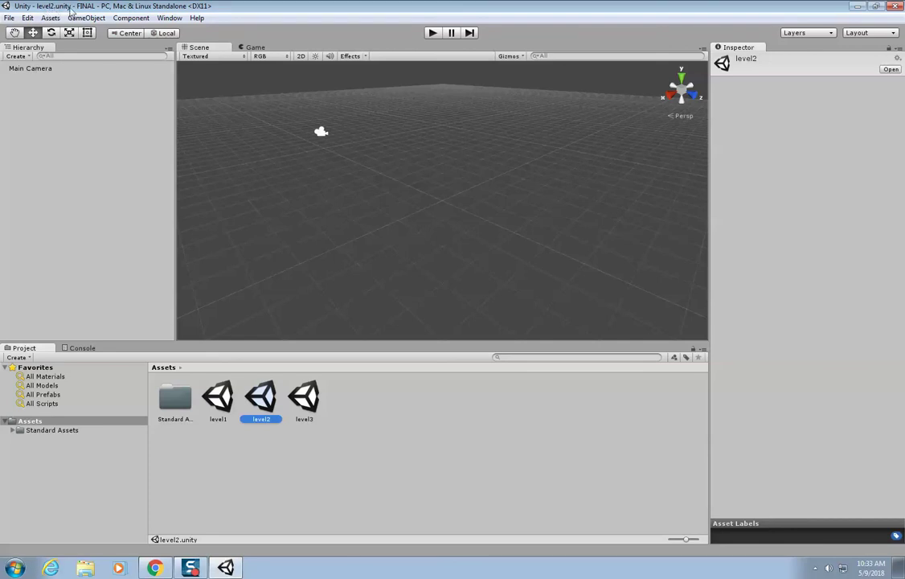
left_click(10, 18)
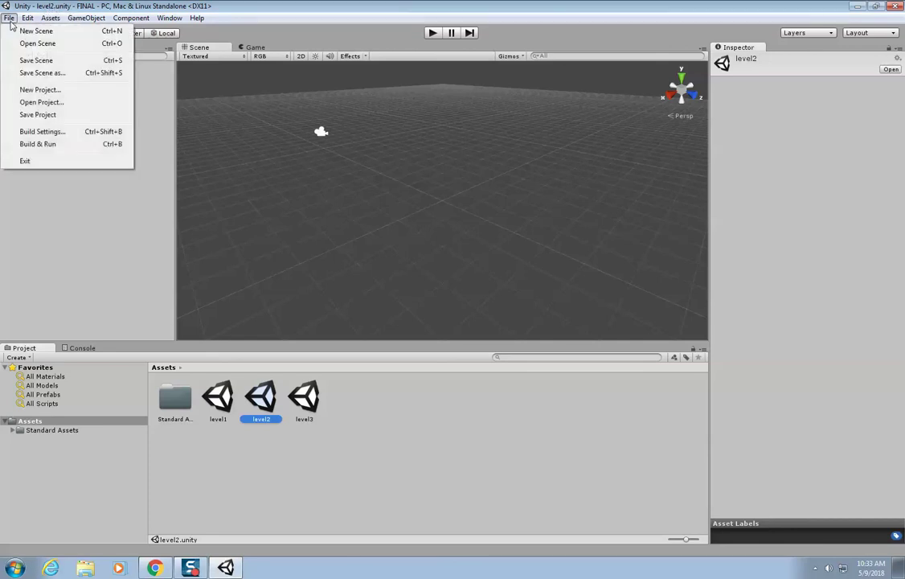
left_click(66, 130)
left_click(299, 166)
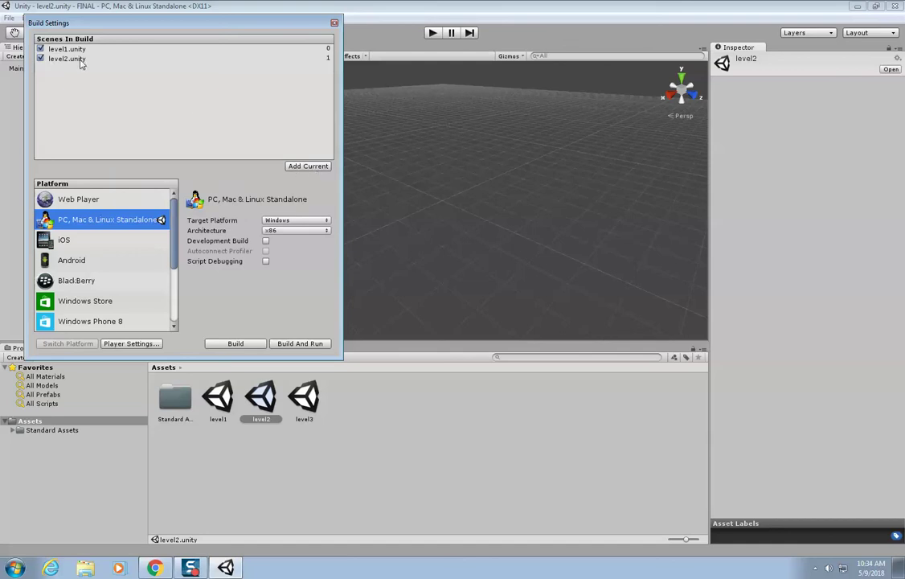
left_click(334, 23)
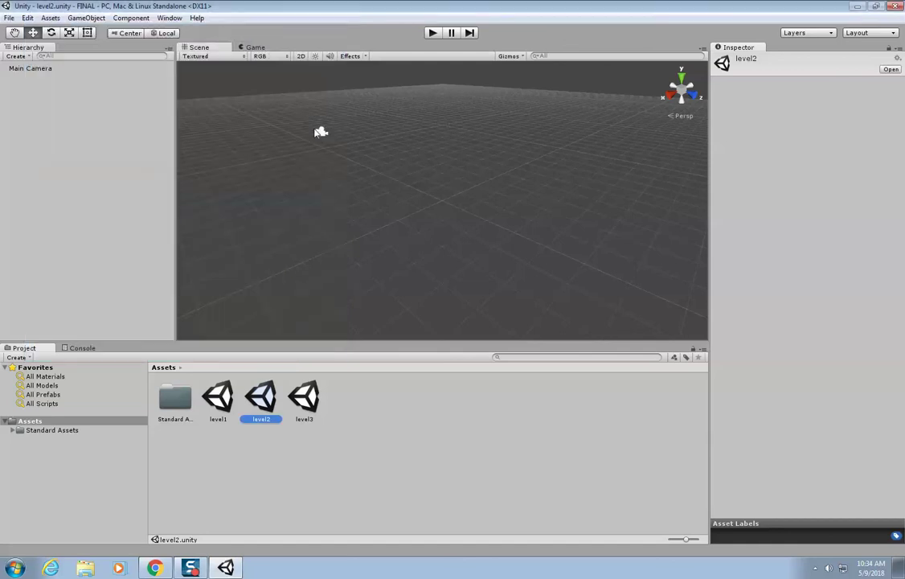
Step: Open the level3 scene and add it as the third scene in the build settings
left_click(362, 438)
left_click(306, 398)
double_click(307, 398)
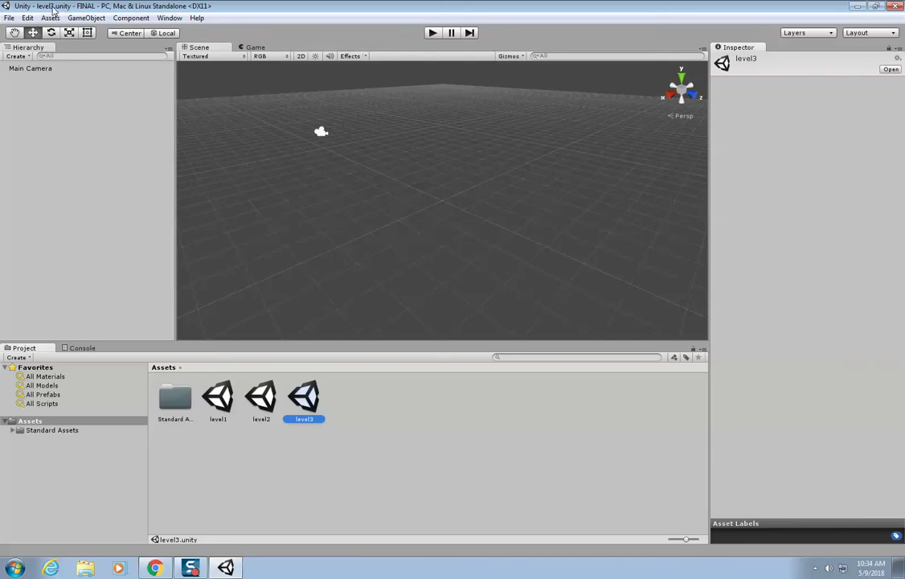
left_click(9, 18)
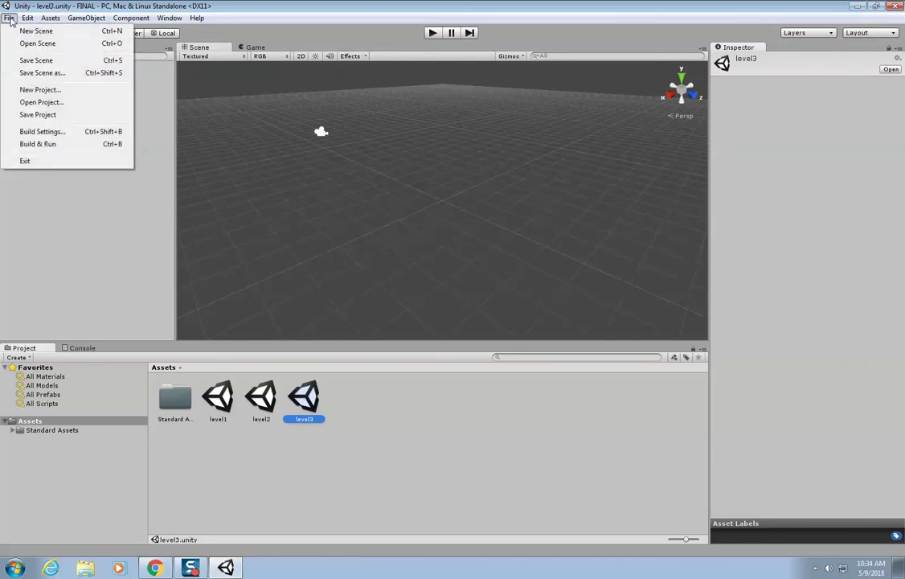
left_click(50, 131)
left_click(325, 168)
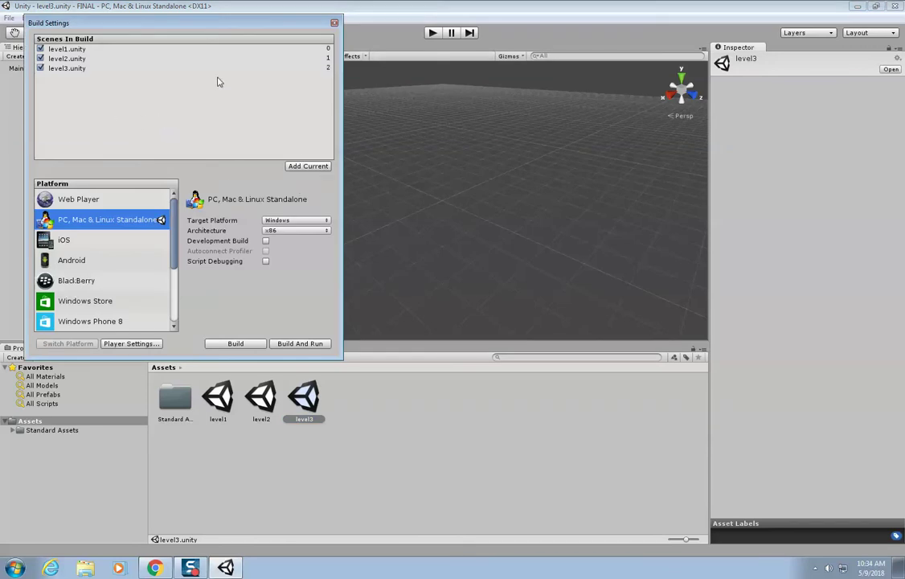
left_click(334, 23)
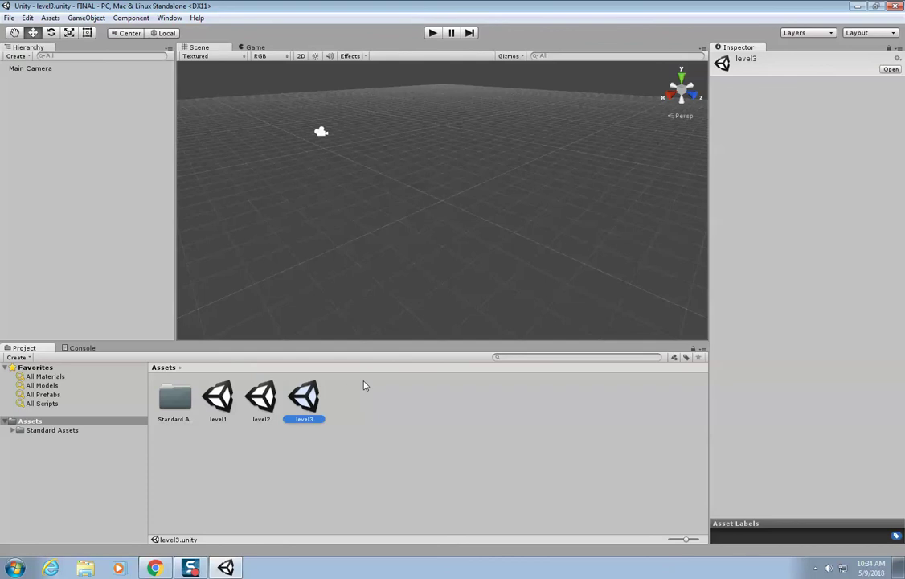
Step: Open the level1, level2 and level3 scenes in turn to check each one
left_click(218, 397)
key("Right")
key("Right")
left_click(218, 397)
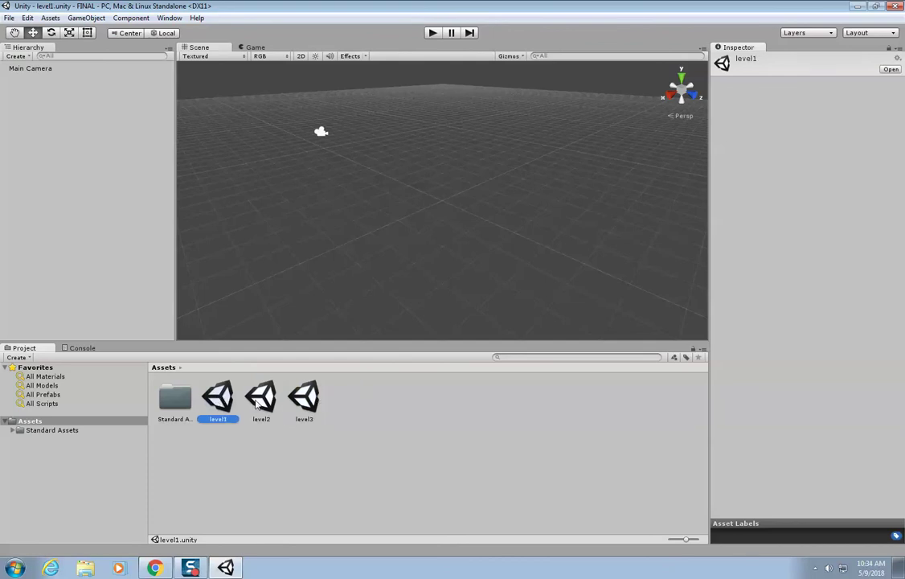
left_click(259, 404)
double_click(314, 406)
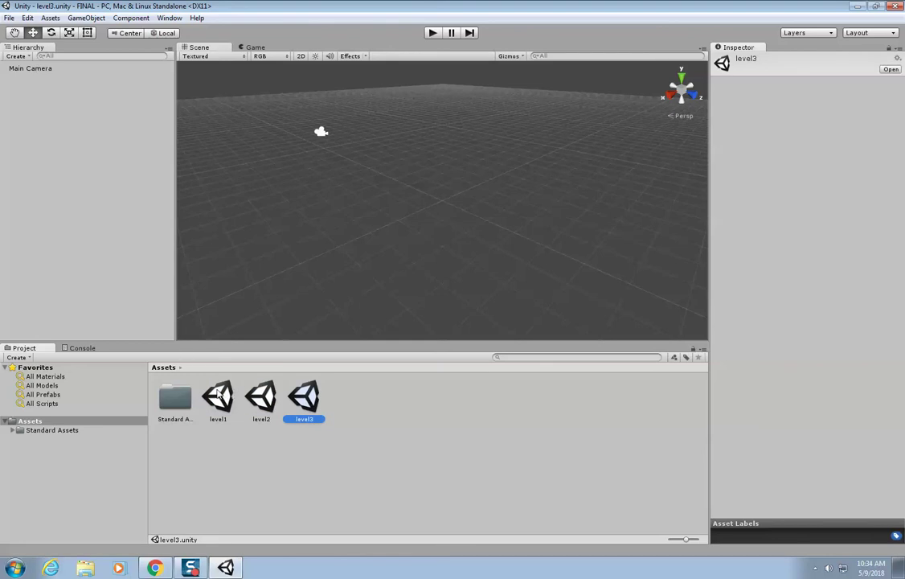
Step: Reopen the level1 scene and save both the scene and the project
double_click(218, 398)
left_click(7, 17)
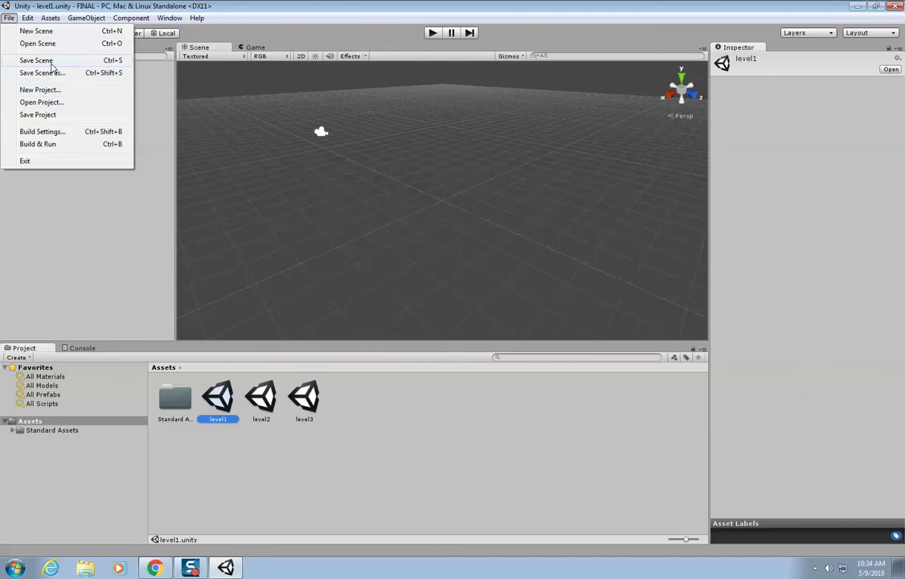
left_click(49, 60)
left_click(8, 18)
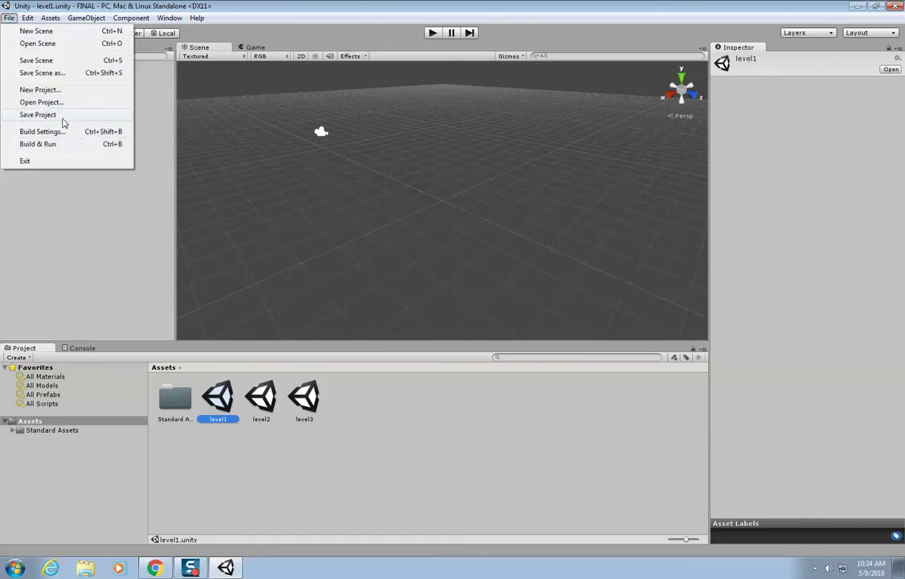
left_click(58, 114)
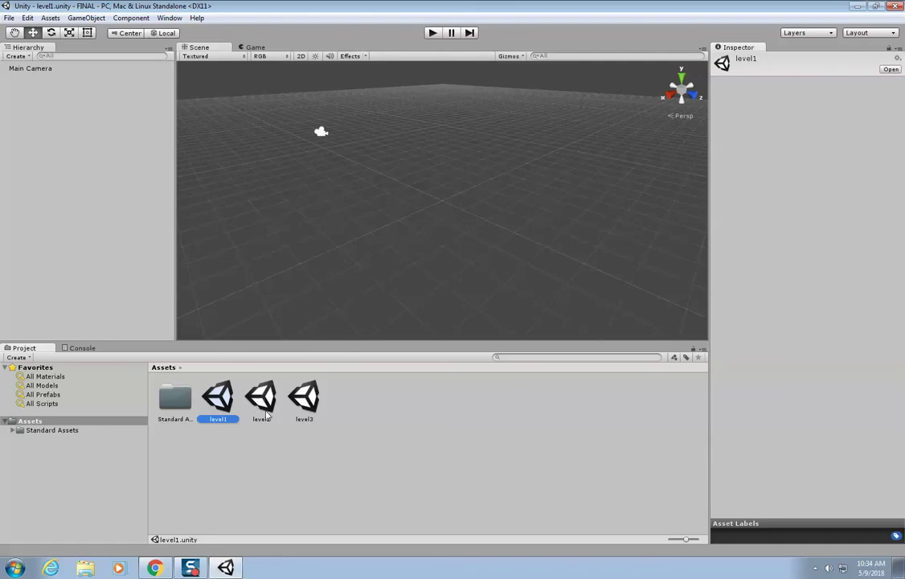
left_click(260, 398)
left_click(306, 398)
left_click(221, 399)
mouse_move(187, 571)
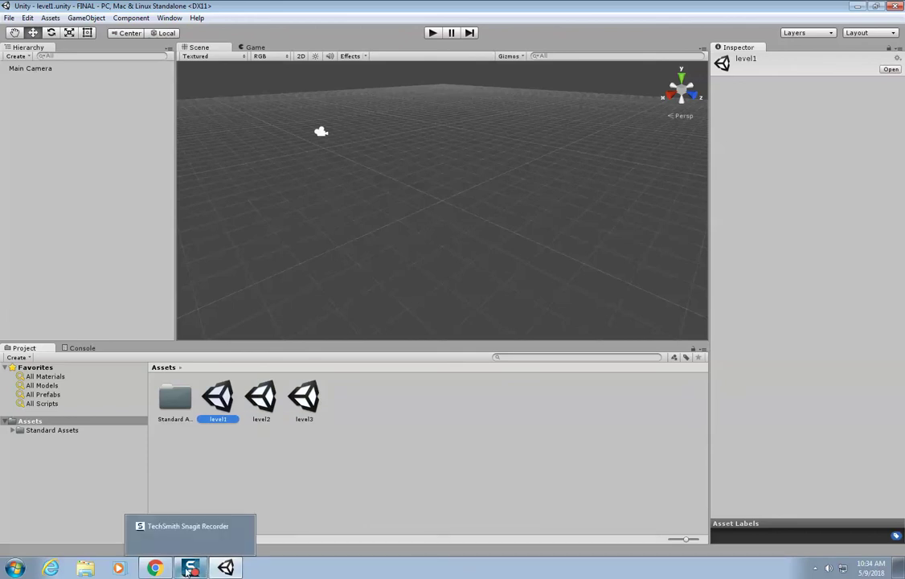